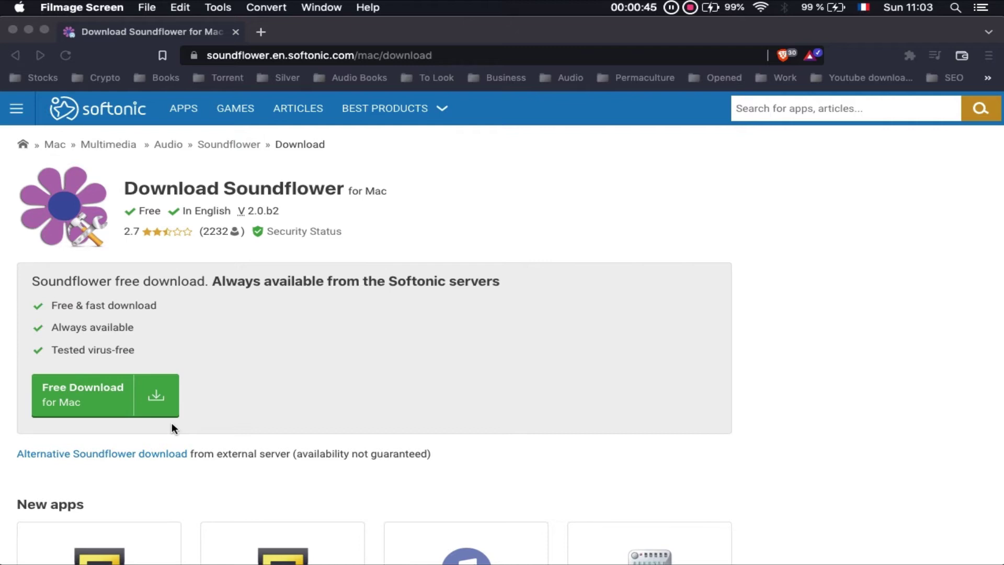
Reveal the Dock from the Softonic Soundflower for Mac download page
mouse_move(363, 563)
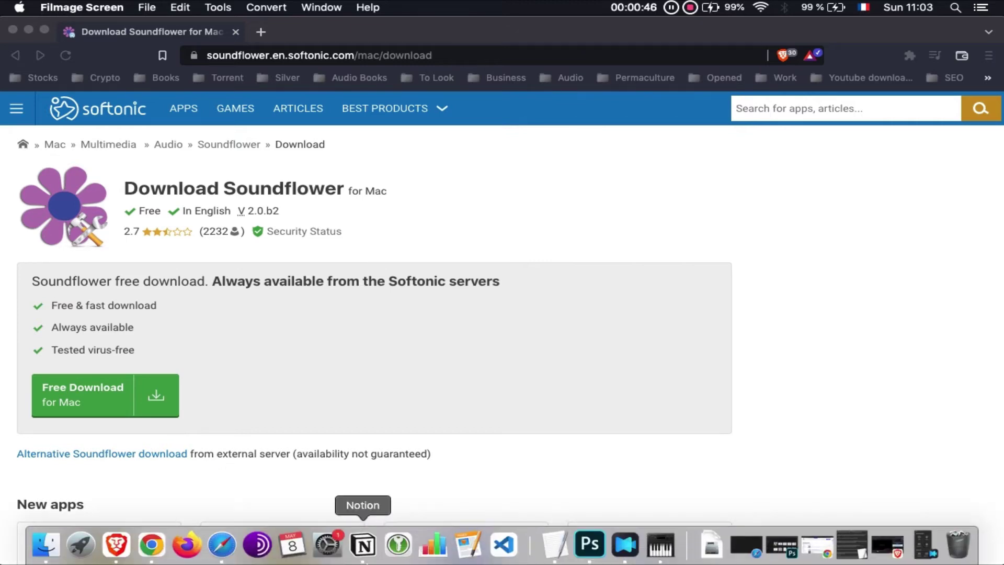
In Sound output, select Soundflower (2ch), then Soundflower (64ch), and close System Preferences
click(327, 542)
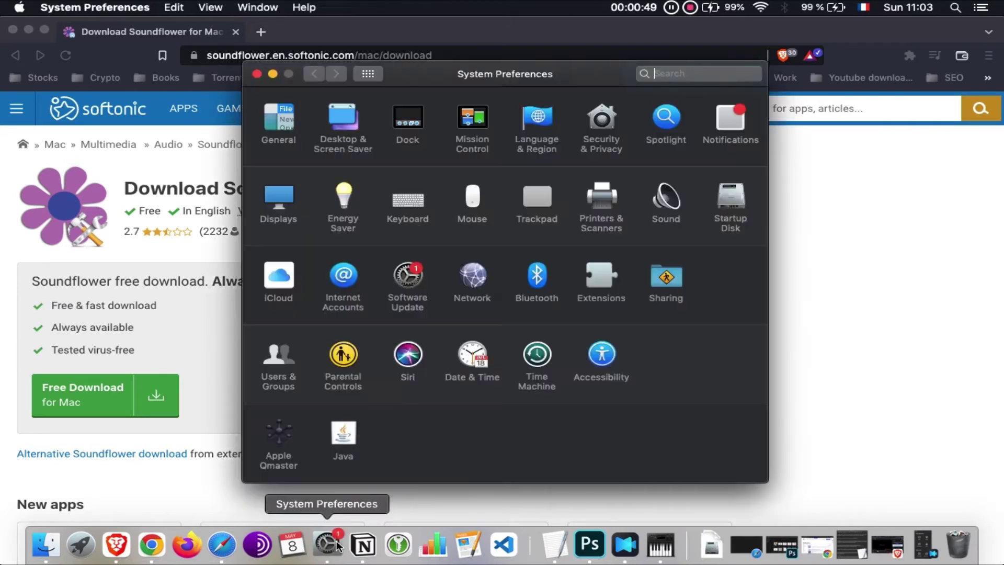
click(666, 197)
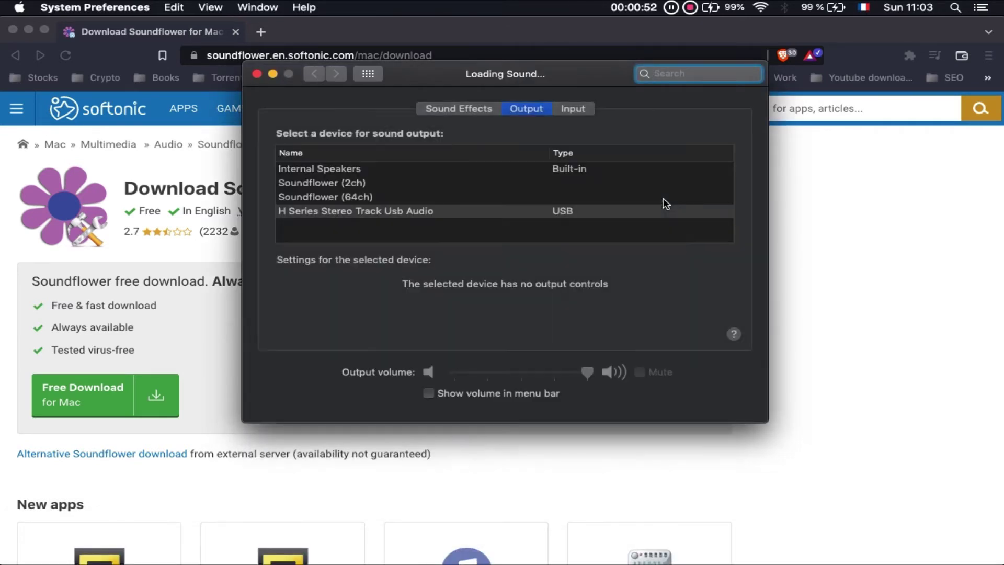
click(346, 182)
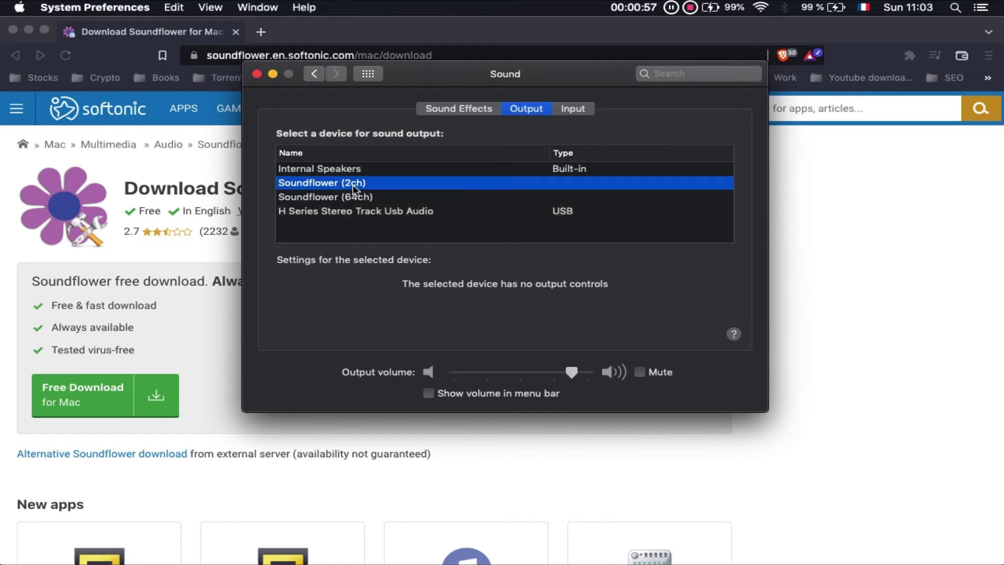
click(362, 198)
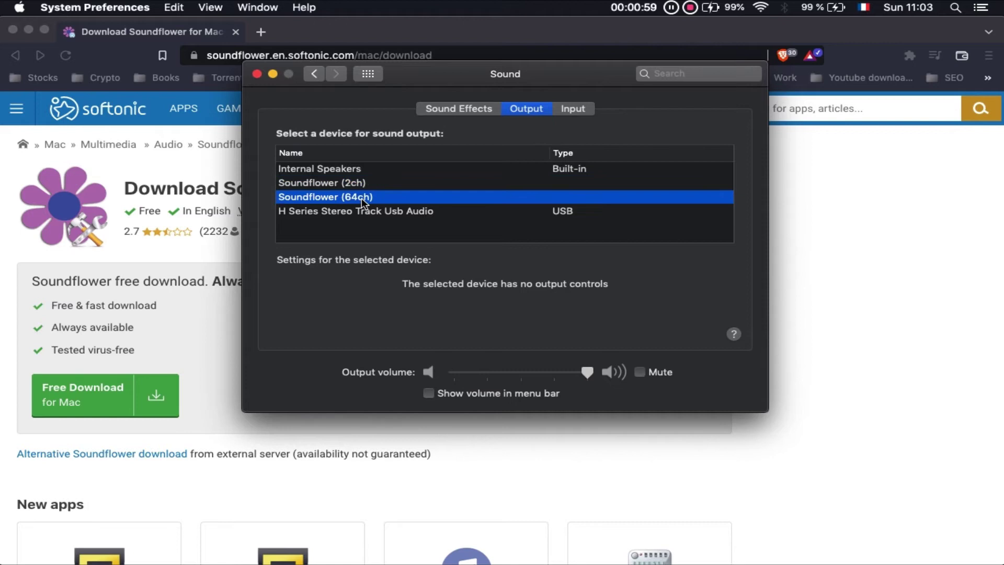
click(257, 74)
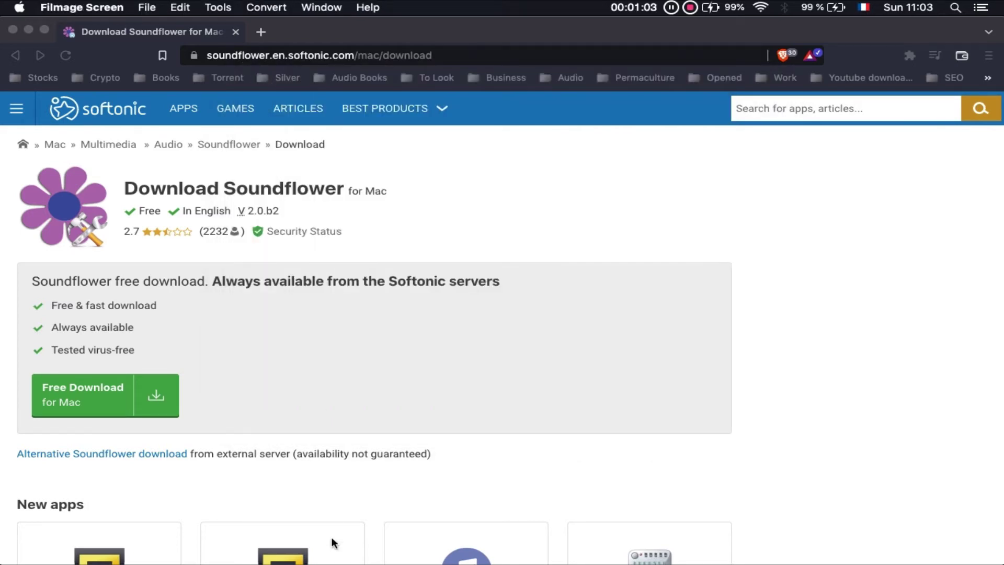
Launch Audio MIDI Setup from Spotlight and show the add-device menu
key(super+space)
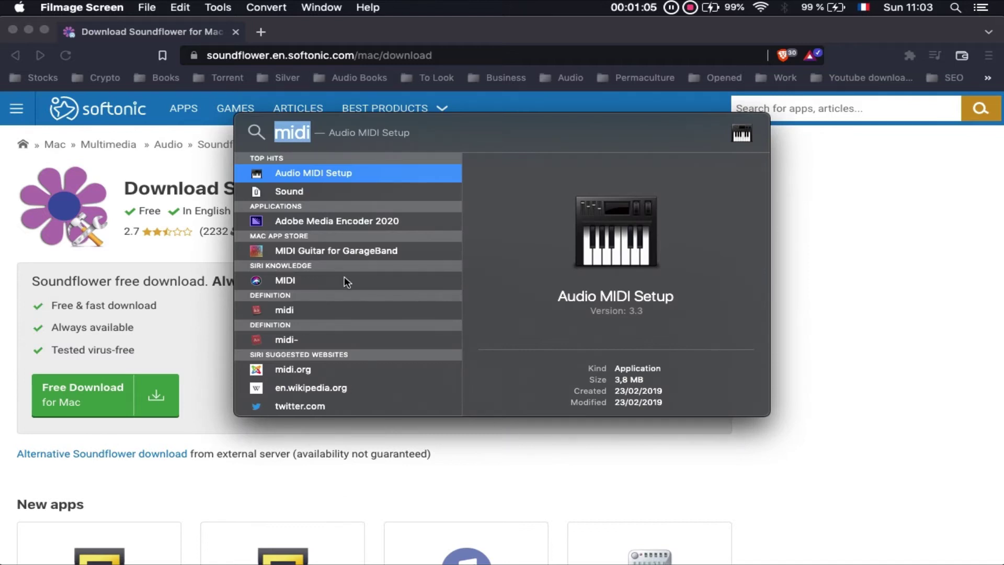
click(319, 172)
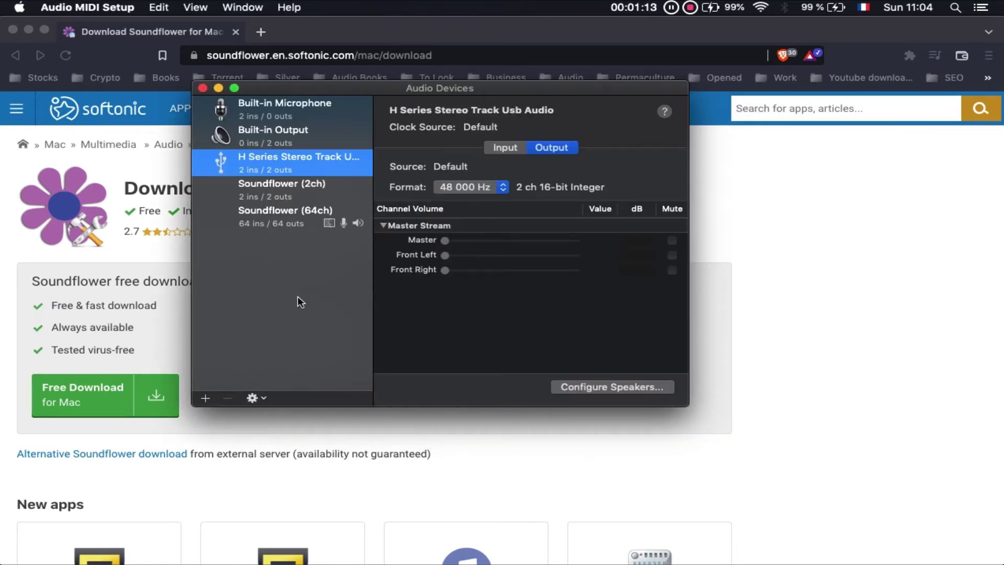
click(204, 400)
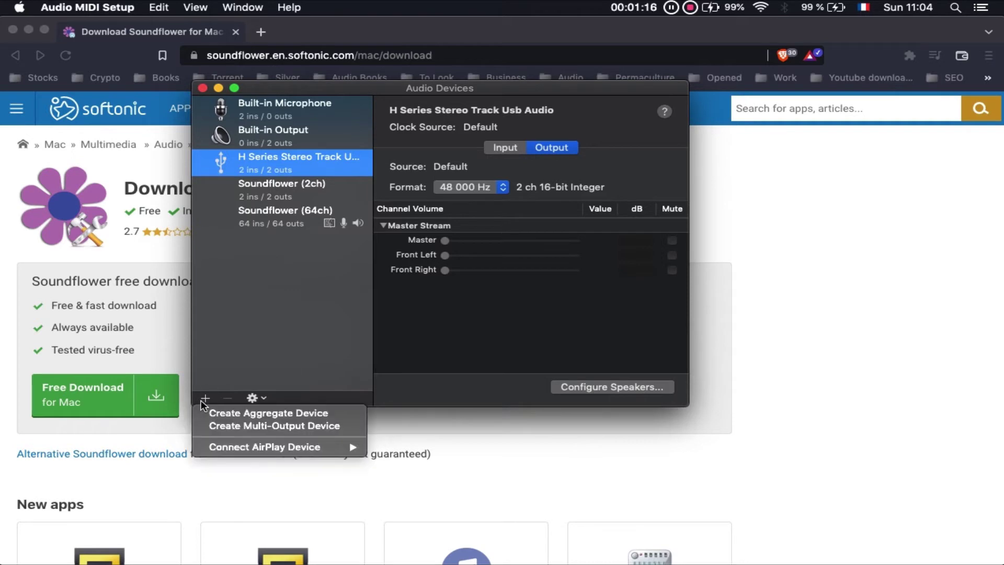
Add an aggregate device 'Quick time player input' using Built-in Microphone and Soundflower (2ch)
click(228, 412)
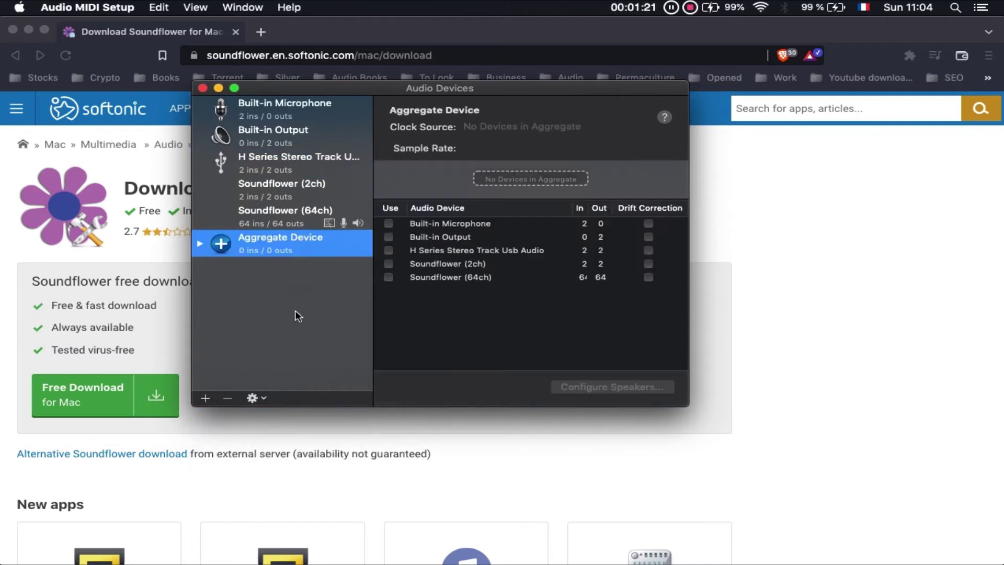
double_click(281, 240)
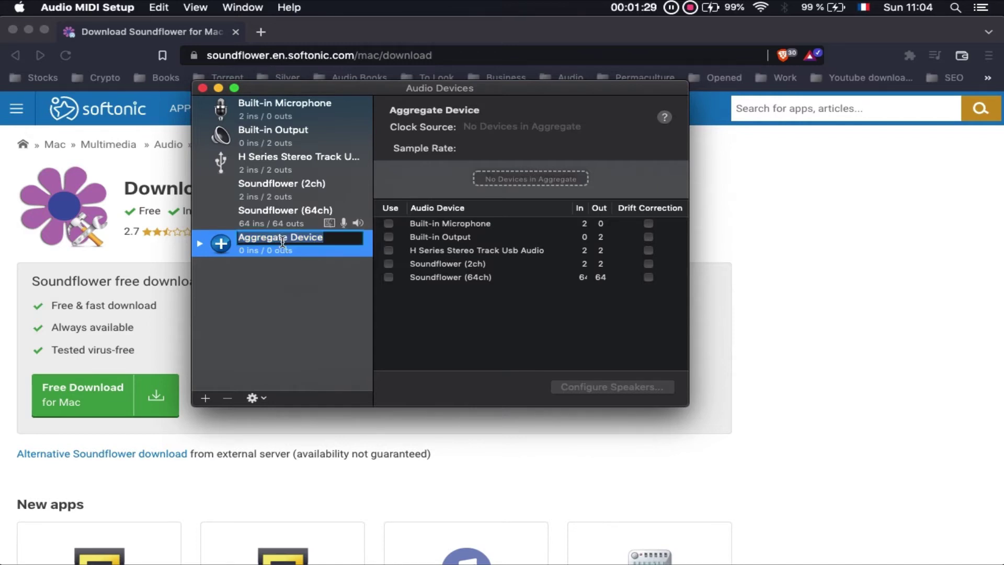
text(Quick )
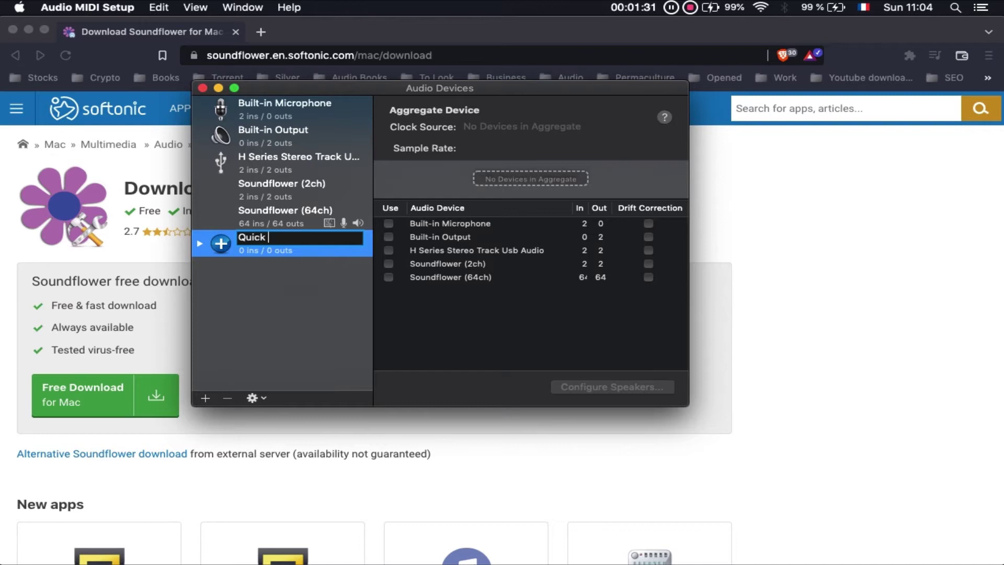
text(time player input)
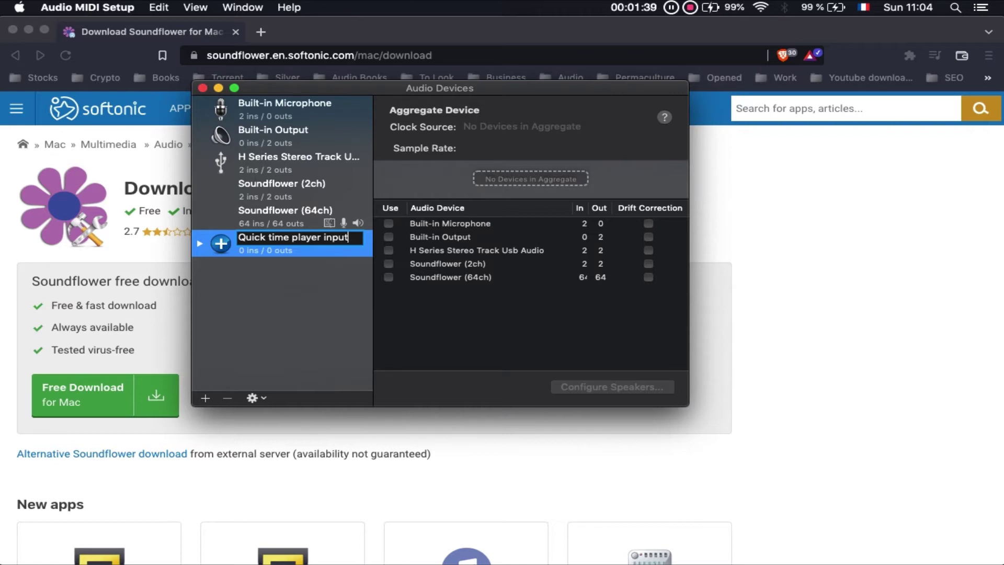
key(Return)
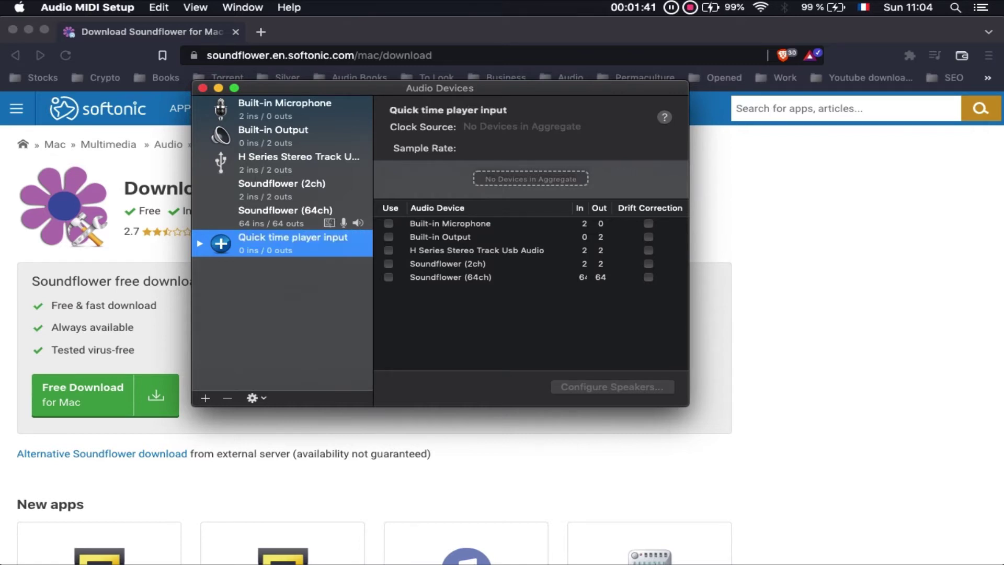
click(389, 224)
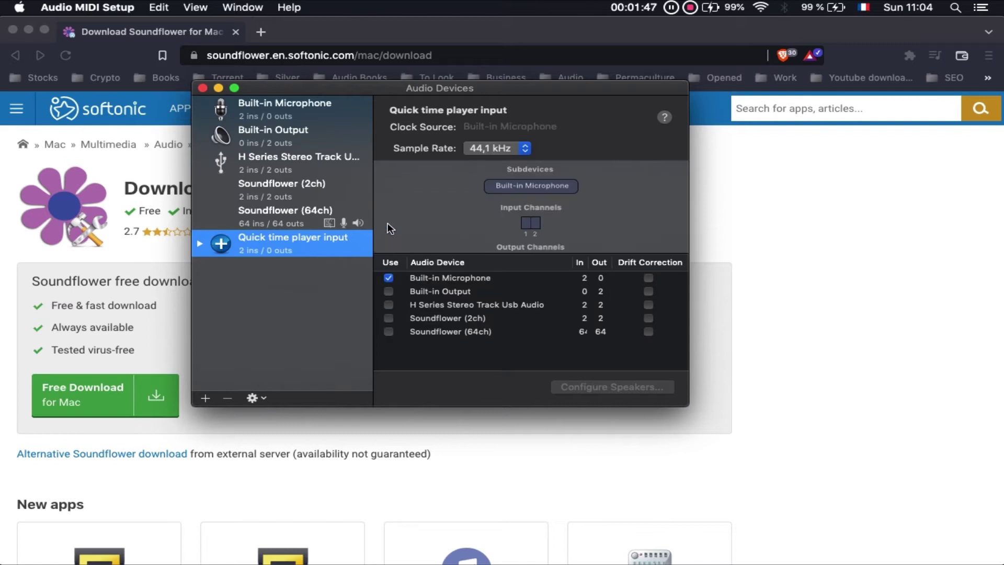
click(388, 318)
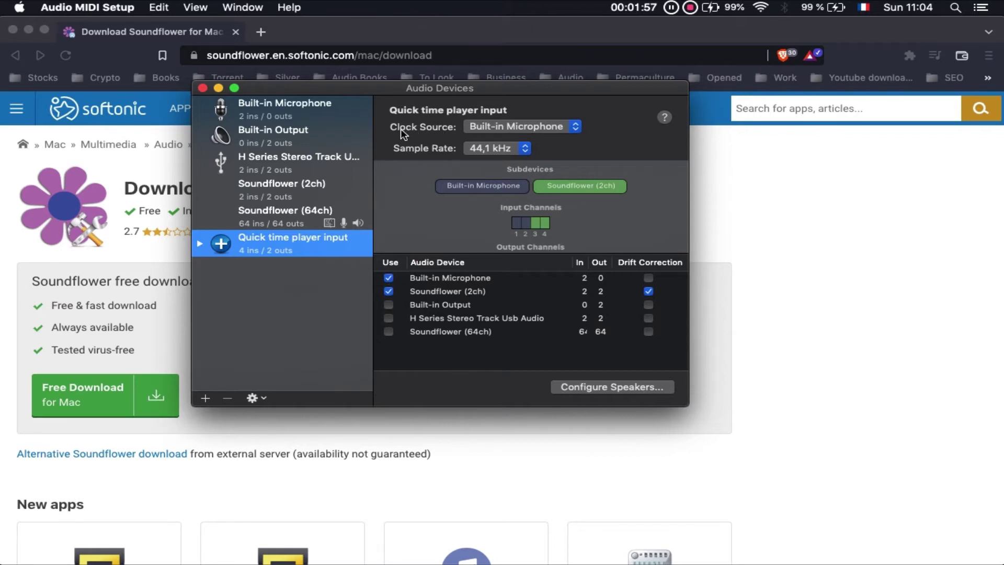
Add a multi-output device and name it 'Screen record w/Audio'
click(204, 399)
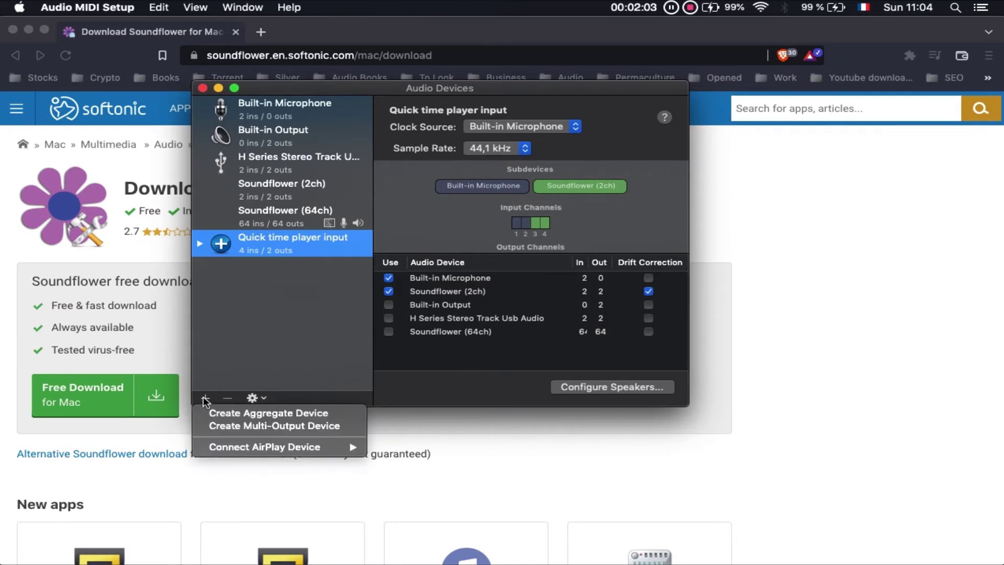
click(217, 426)
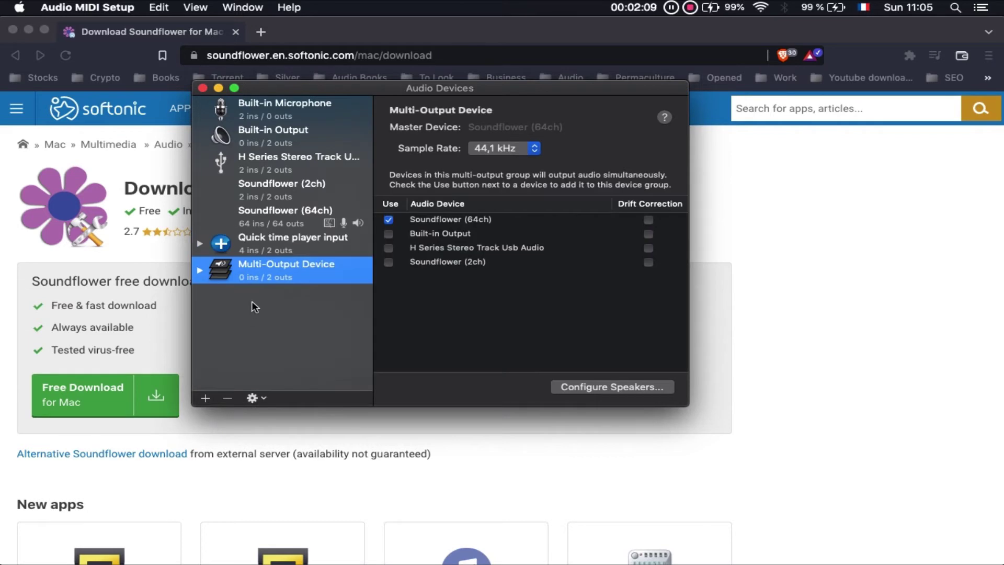
key(Return)
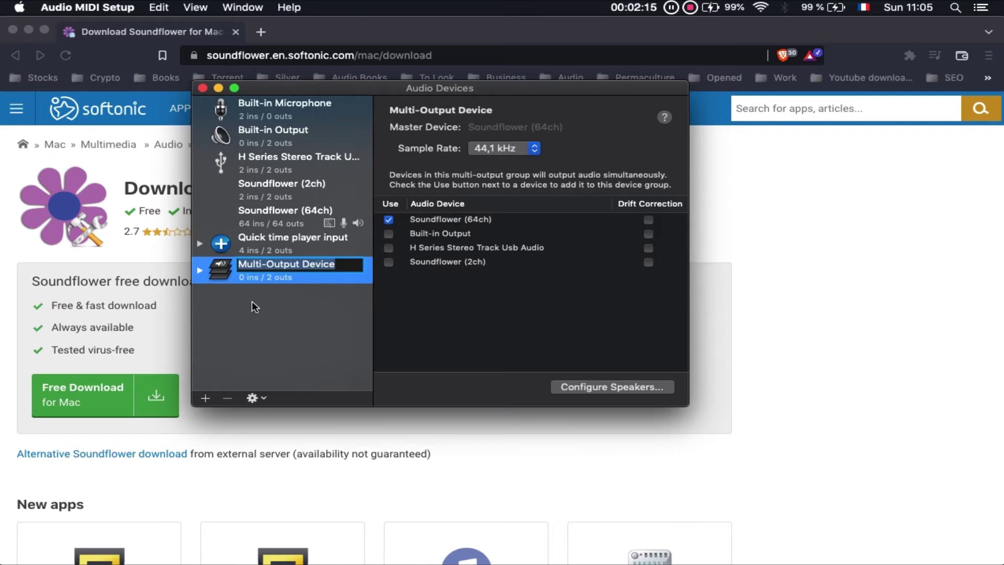
text(Screen )
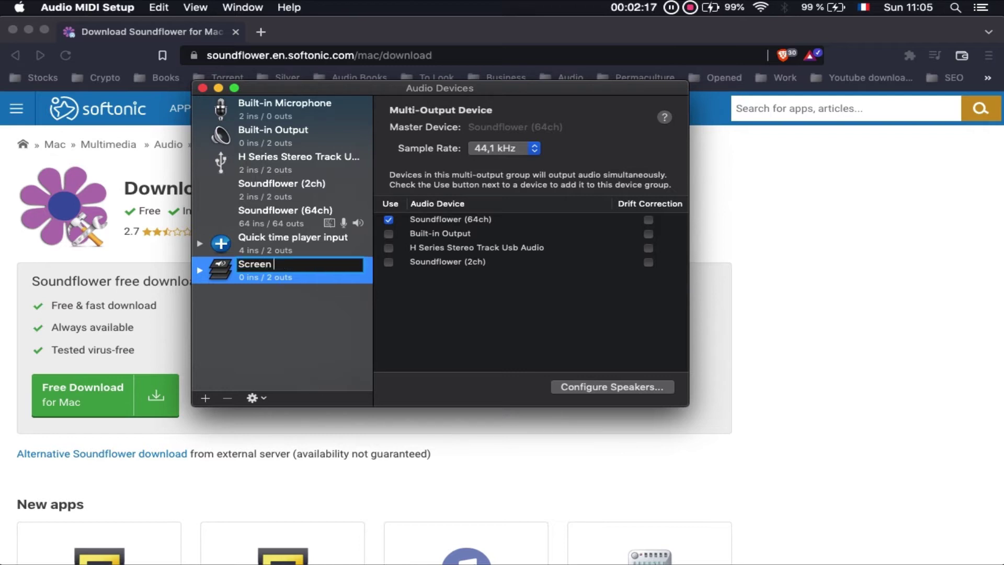
text(record w/Audio)
key(Return)
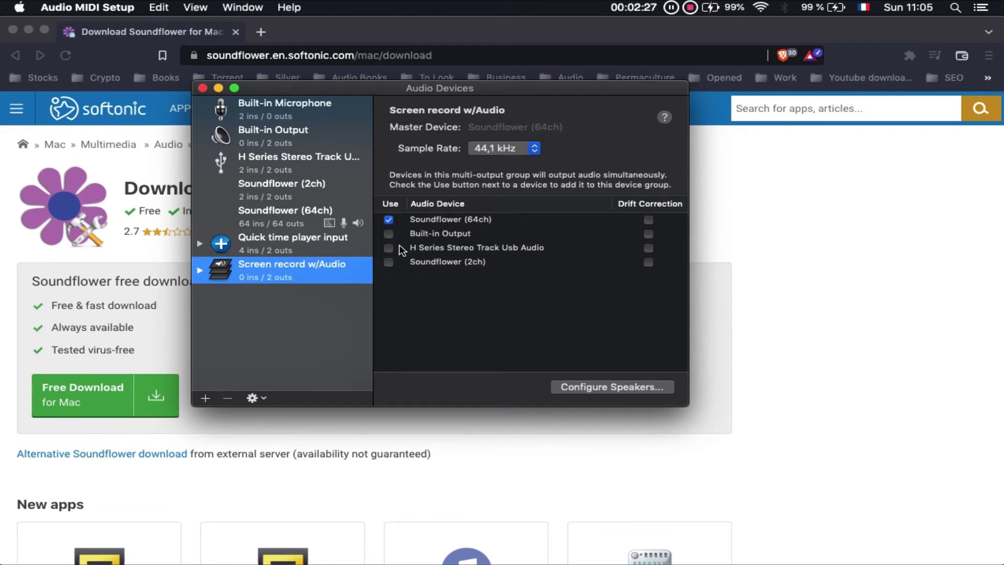
Replace Soundflower (64ch) with Built-in Output and Soundflower (2ch), then close the Audio Devices window
click(388, 220)
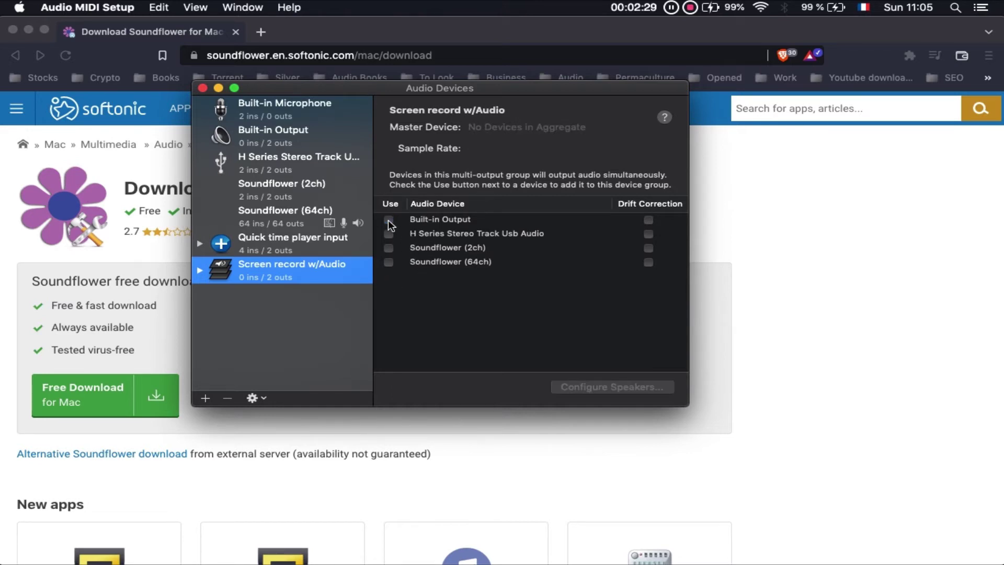
click(389, 220)
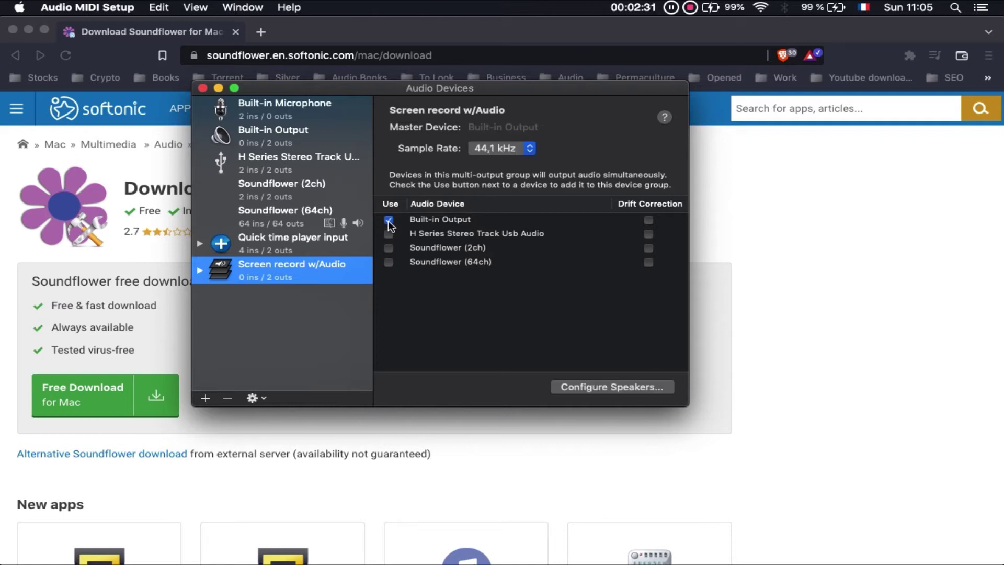
click(388, 247)
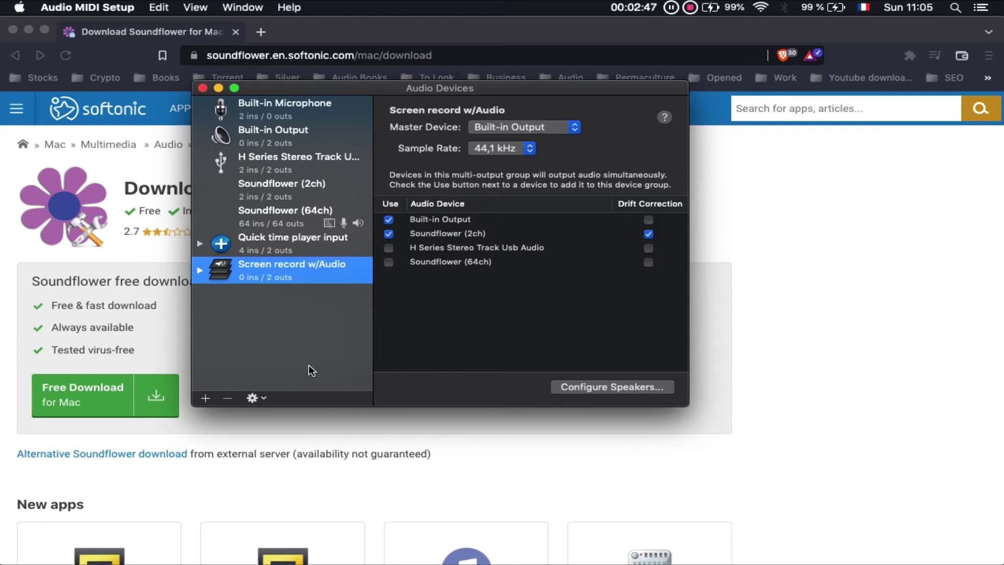
click(203, 89)
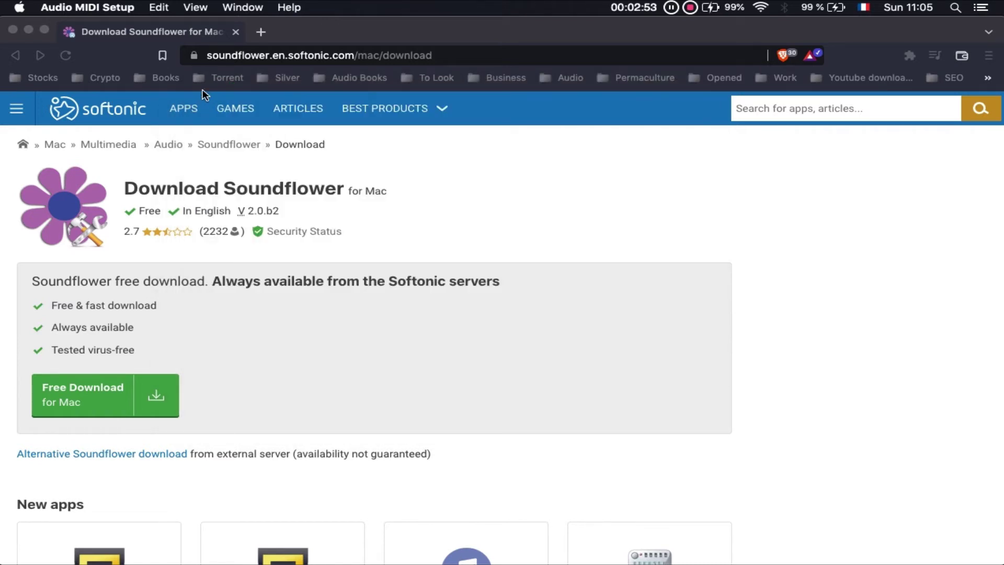
Pick 'Screen record w/Audio' as the output device in System Preferences' Sound pane
mouse_move(399, 553)
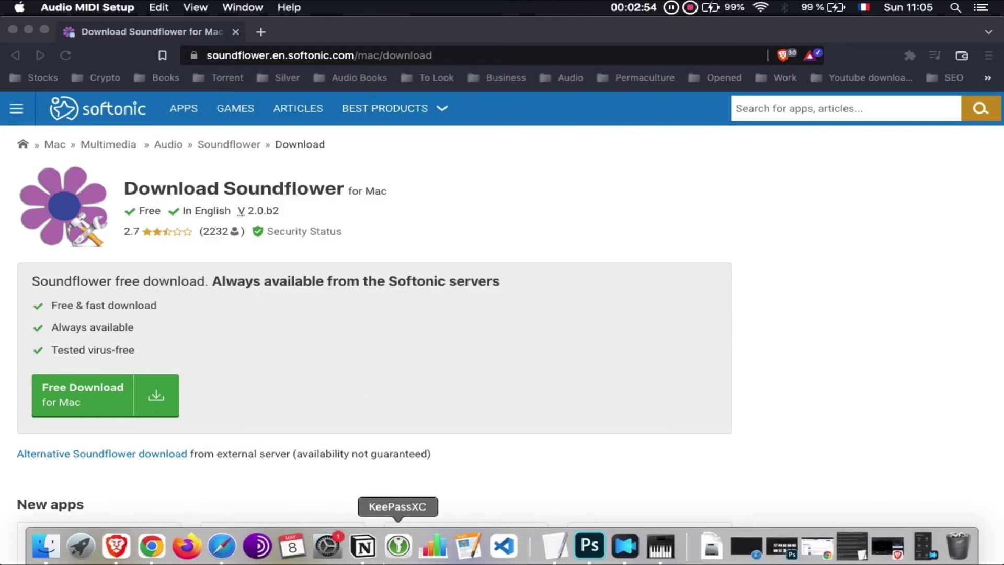
click(331, 551)
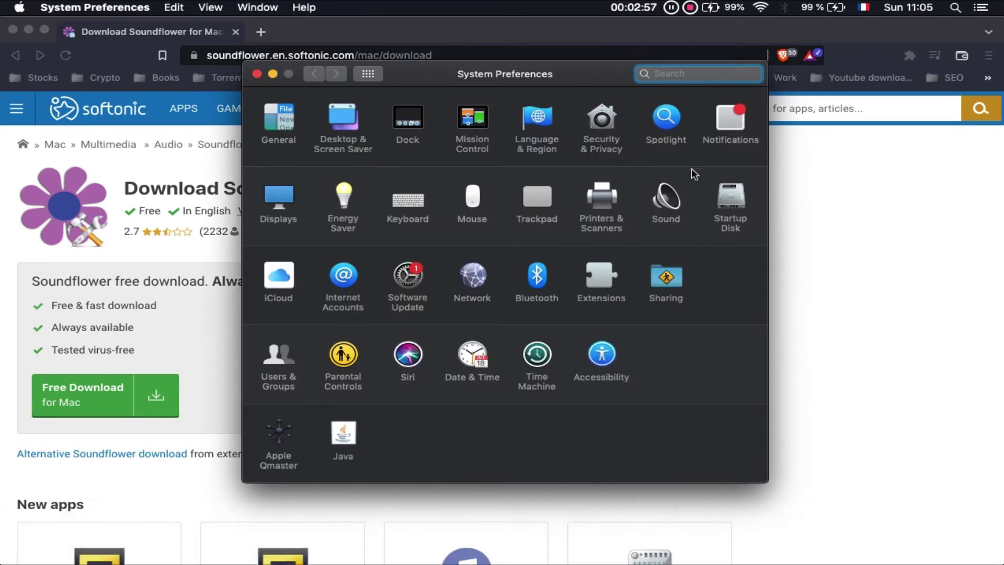
click(664, 202)
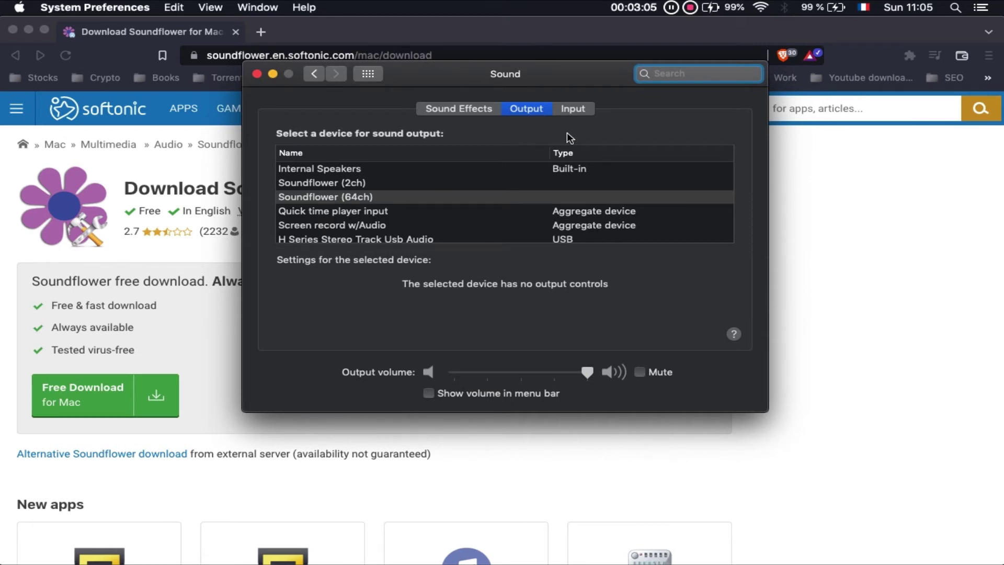
scroll(464, 185, down, 1)
scroll(464, 185, up, 1)
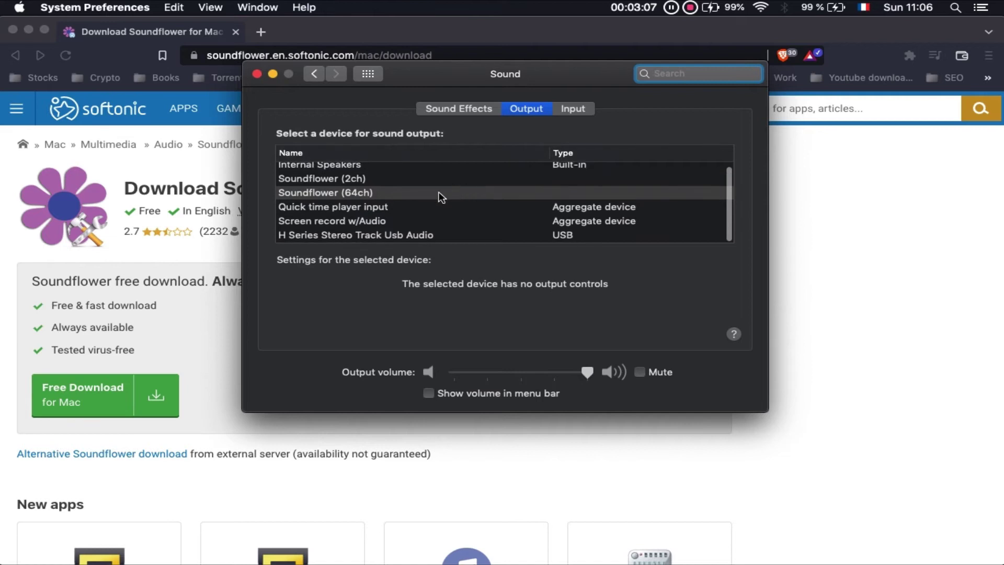
click(370, 220)
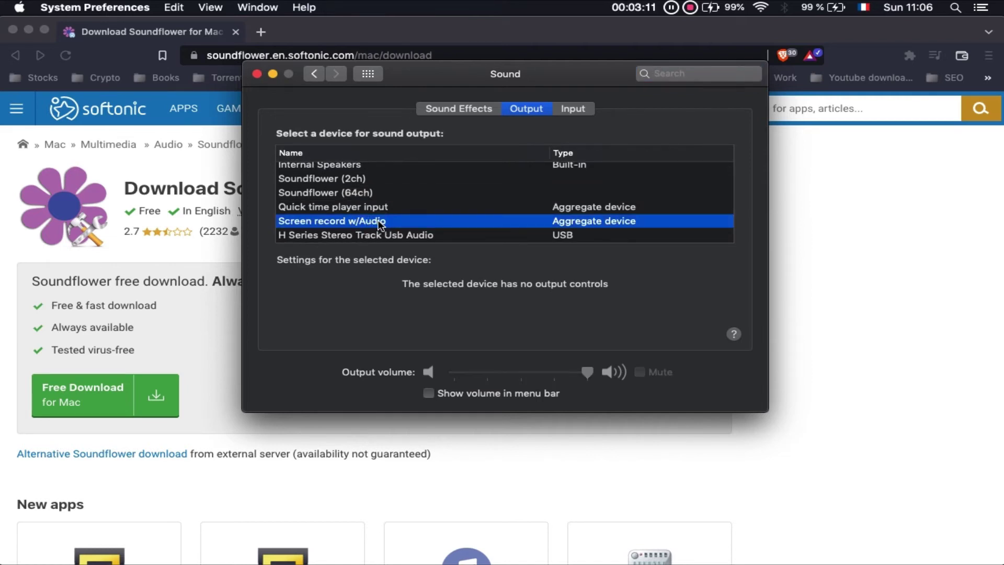
Launch QuickTime Player via a Launchpad search for 'qui' and start File > New Screen Recording
mouse_move(192, 558)
click(85, 547)
text(qui)
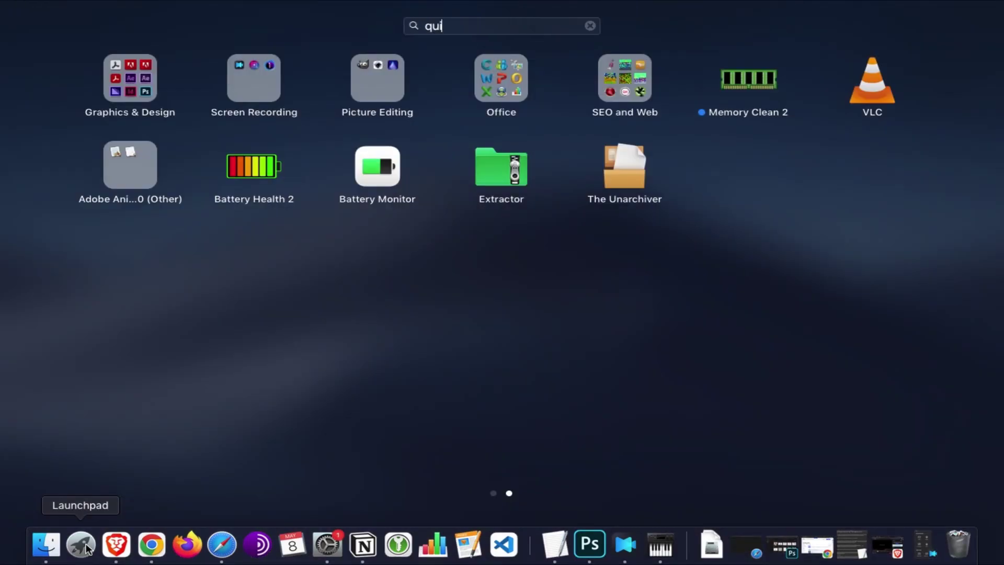
key(Return)
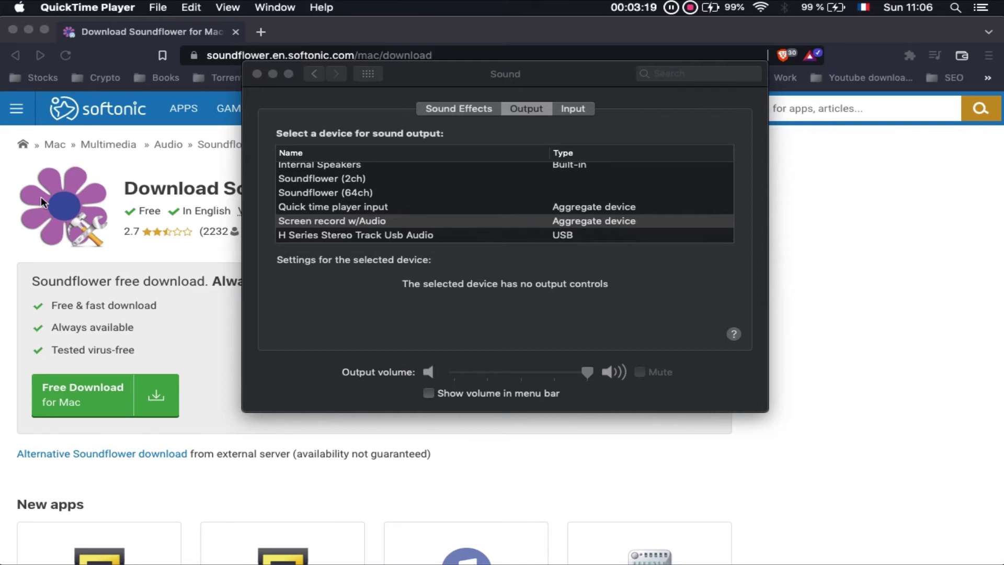
click(156, 11)
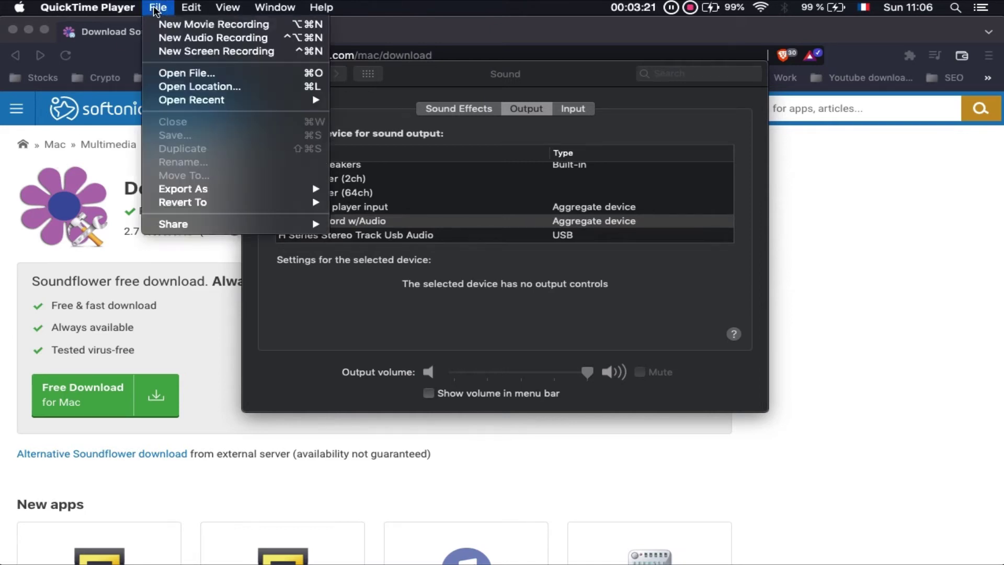
click(163, 51)
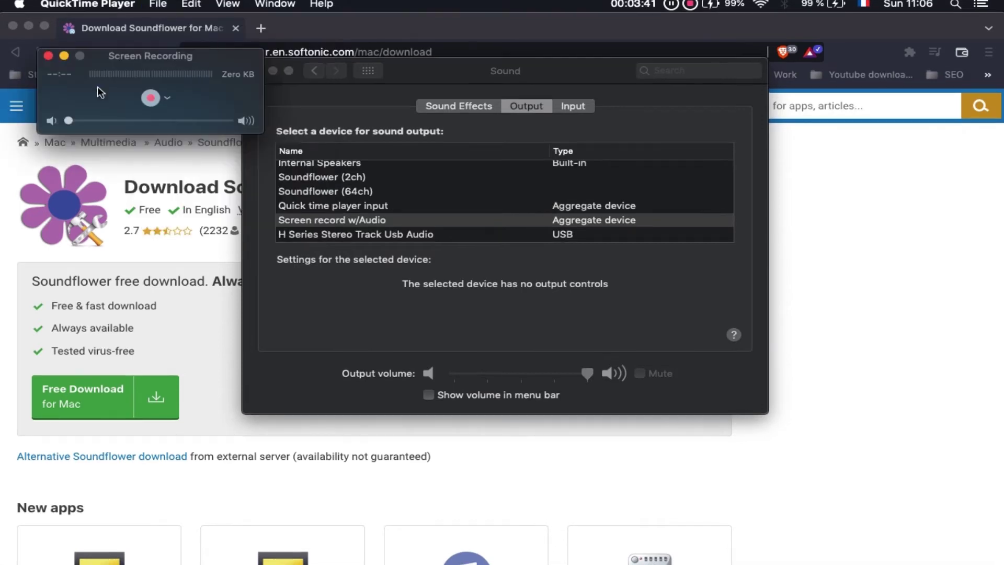
Check that 'Quick time player input' is the recording microphone, then return to the Sound window
click(169, 100)
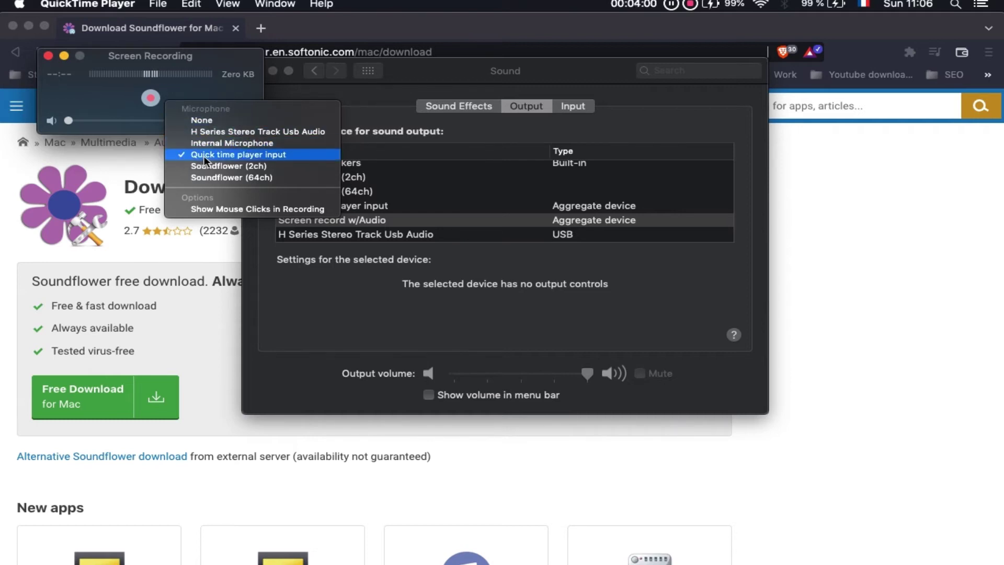
click(253, 154)
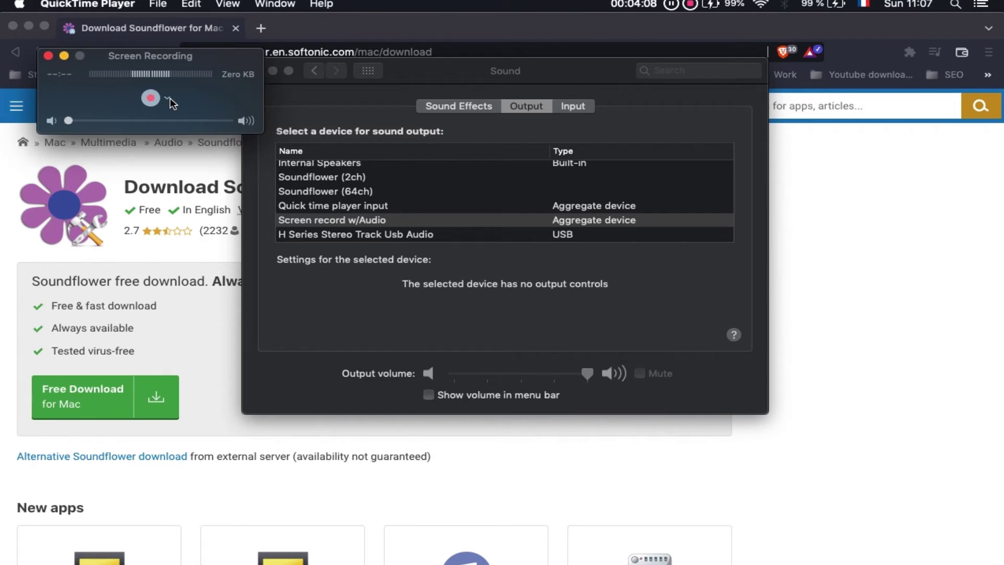
click(484, 71)
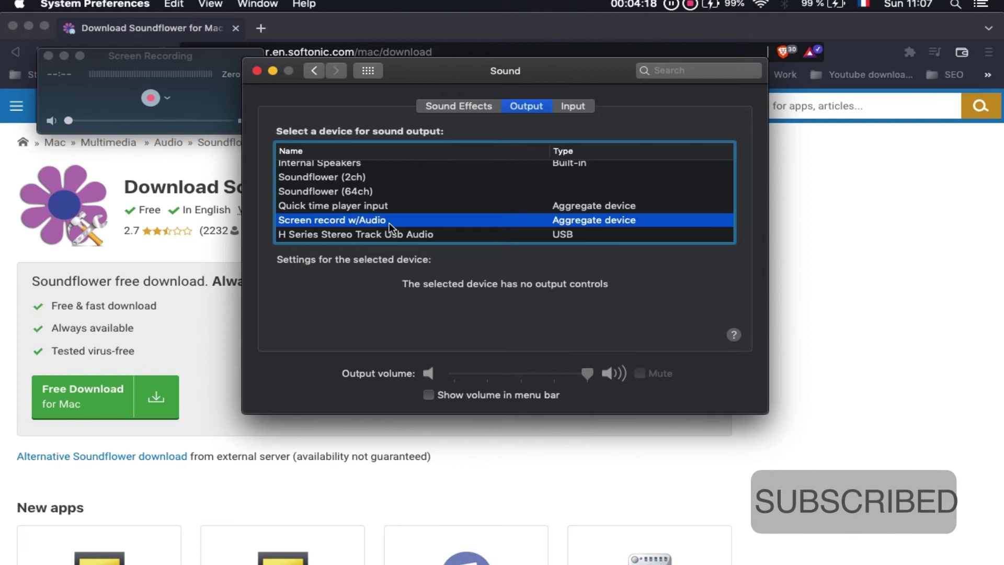
click(257, 71)
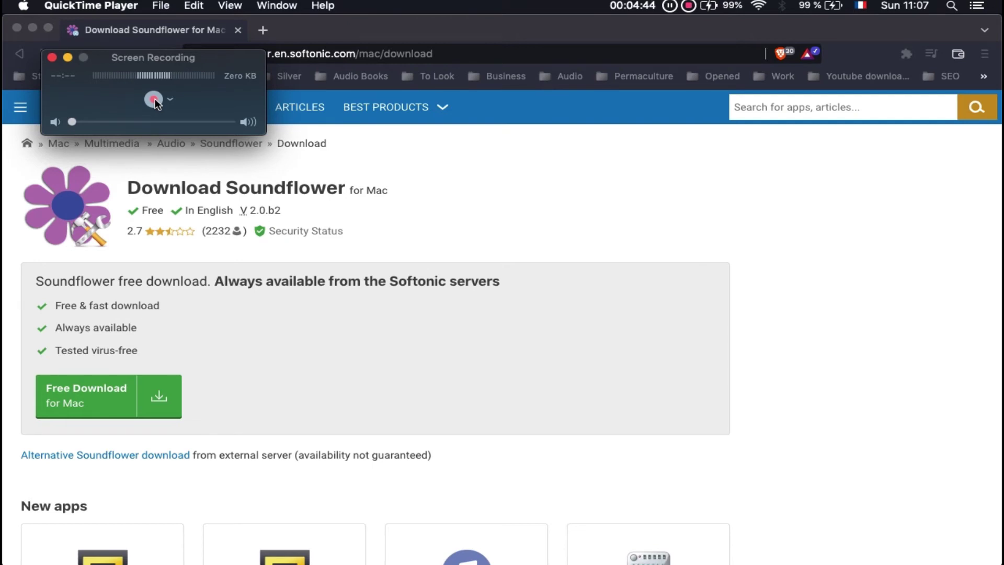
mouse_move(216, 546)
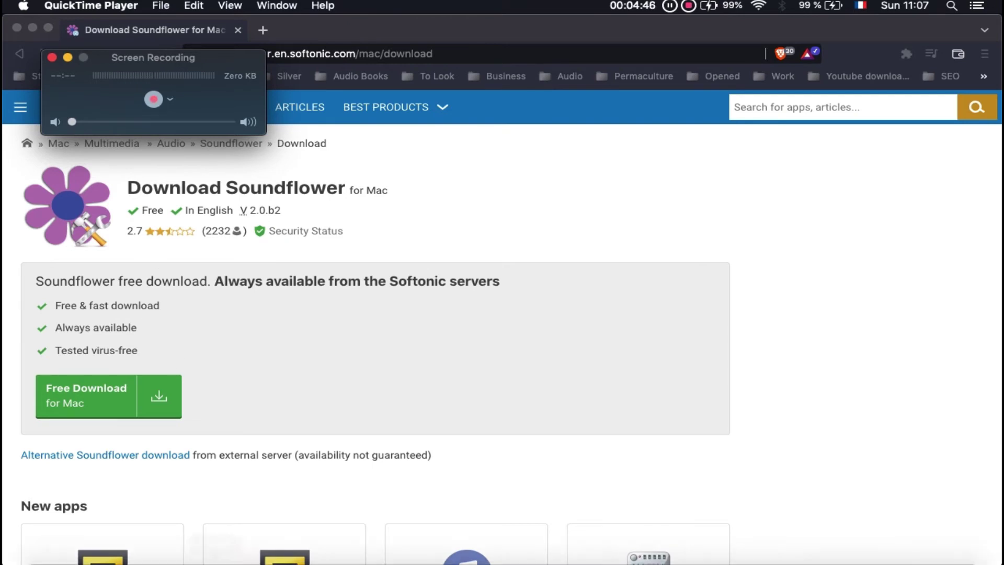
click(314, 547)
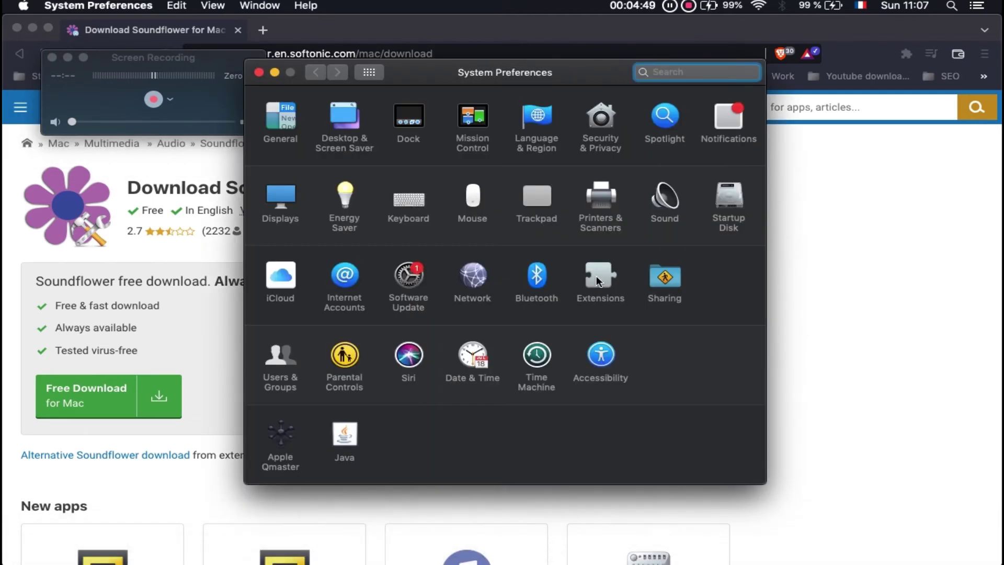
click(661, 196)
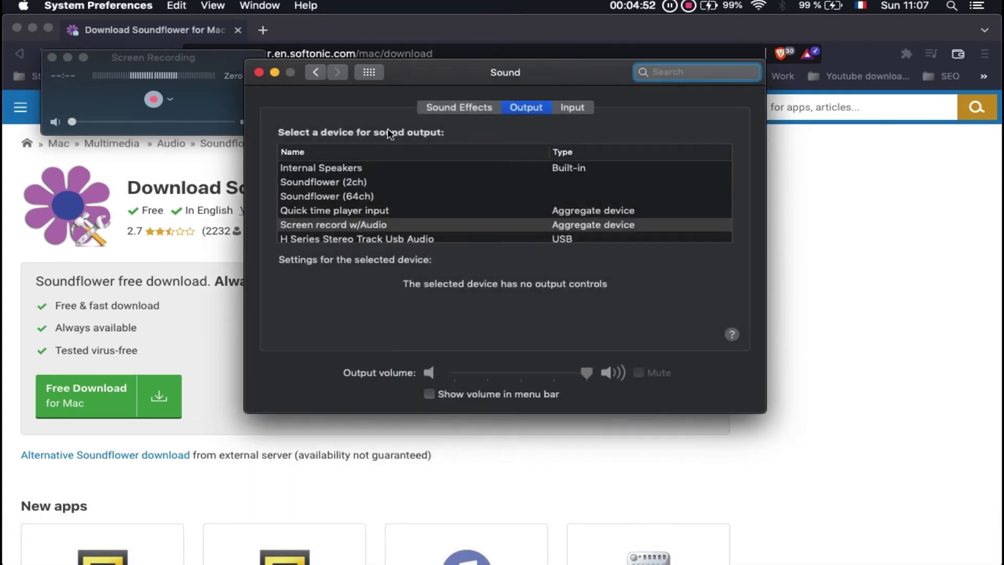